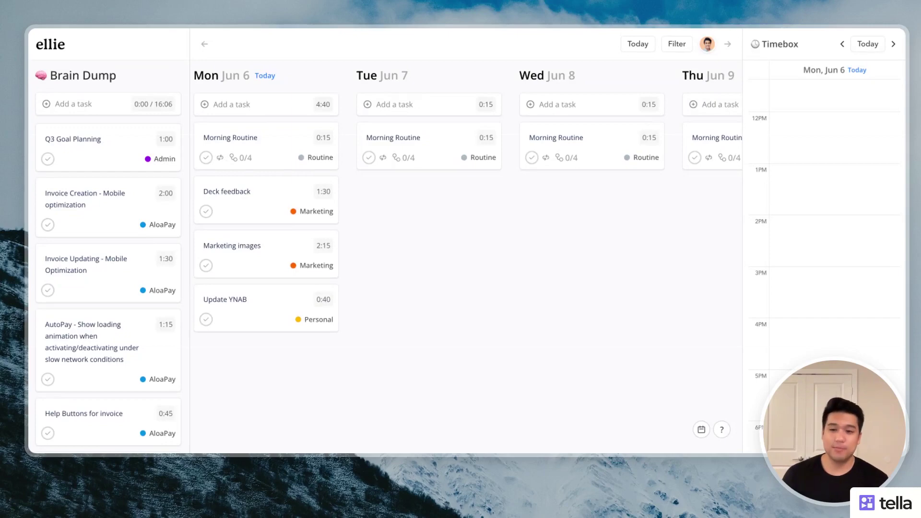
- Reorder the Deck feedback task in Monday's list and check its actual and estimated time
{"action": "scroll", "coordinate": [467, 239], "scroll_direction": "right", "scroll_amount": 1}
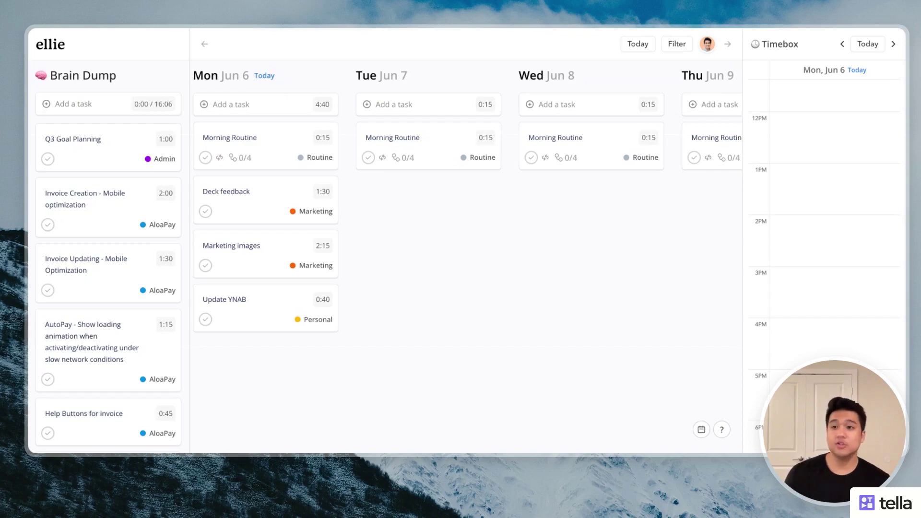
{"action": "left_click_drag", "start_coordinate": [296, 222], "coordinate": [331, 206]}
{"action": "scroll", "coordinate": [430, 233], "scroll_direction": "left", "scroll_amount": 4}
{"action": "scroll", "coordinate": [429, 233], "scroll_direction": "right", "scroll_amount": 6}
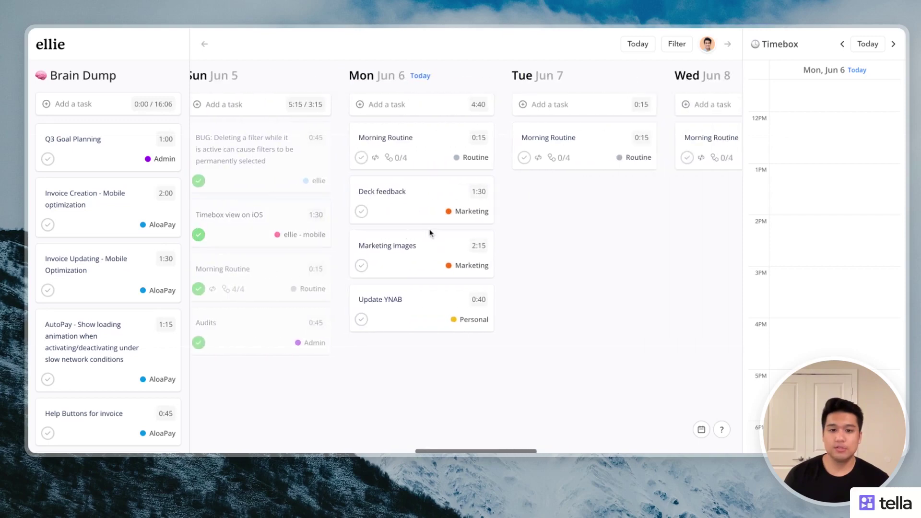
{"action": "scroll", "coordinate": [430, 234], "scroll_direction": "left", "scroll_amount": 3}
{"action": "scroll", "coordinate": [431, 234], "scroll_direction": "right", "scroll_amount": 4}
{"action": "scroll", "coordinate": [430, 234], "scroll_direction": "left", "scroll_amount": 5}
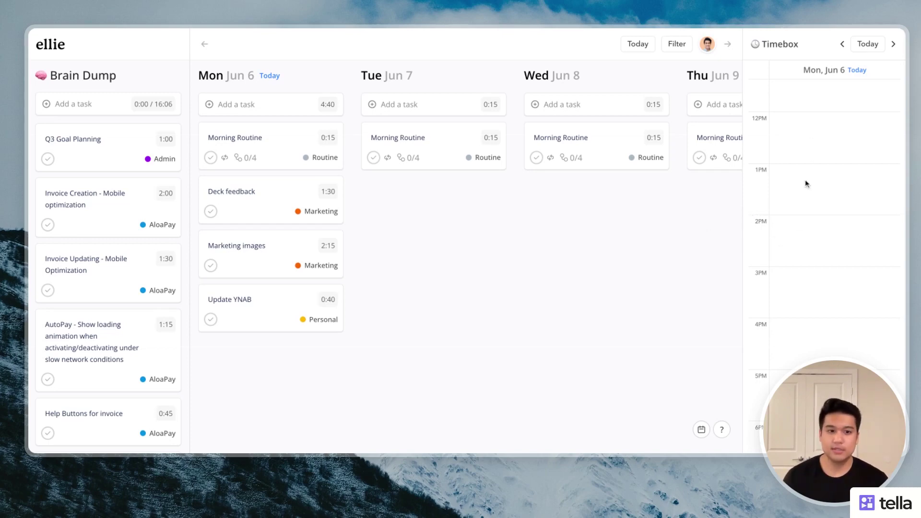
{"action": "scroll", "coordinate": [804, 208], "scroll_direction": "down", "scroll_amount": 2}
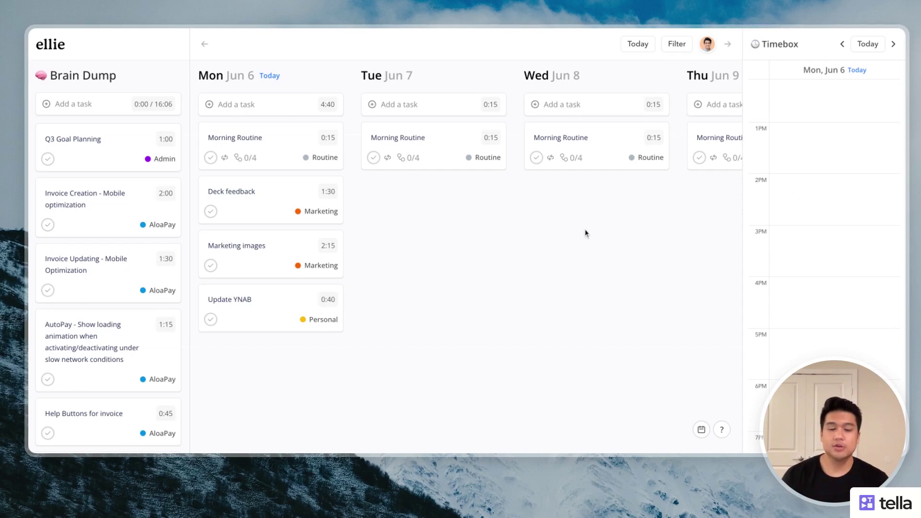
{"action": "scroll", "coordinate": [581, 233], "scroll_direction": "left", "scroll_amount": 1}
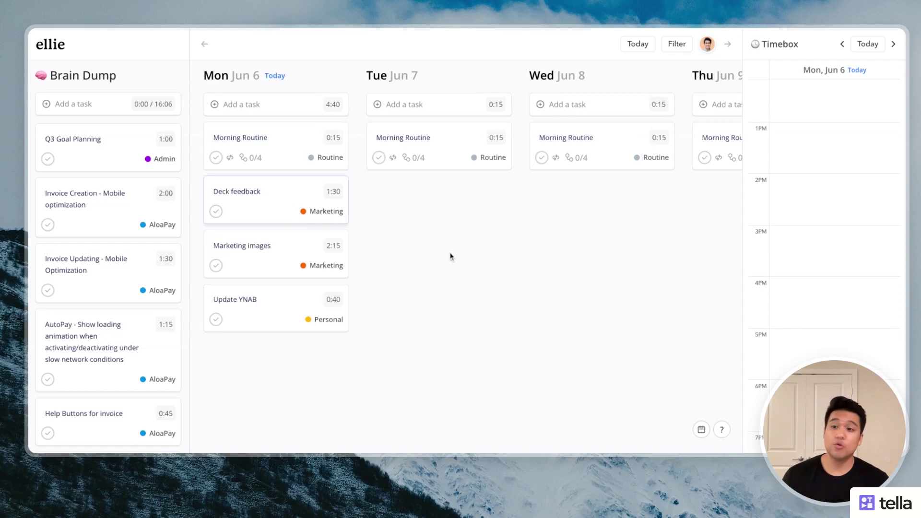
{"action": "scroll", "coordinate": [461, 255], "scroll_direction": "left", "scroll_amount": 3}
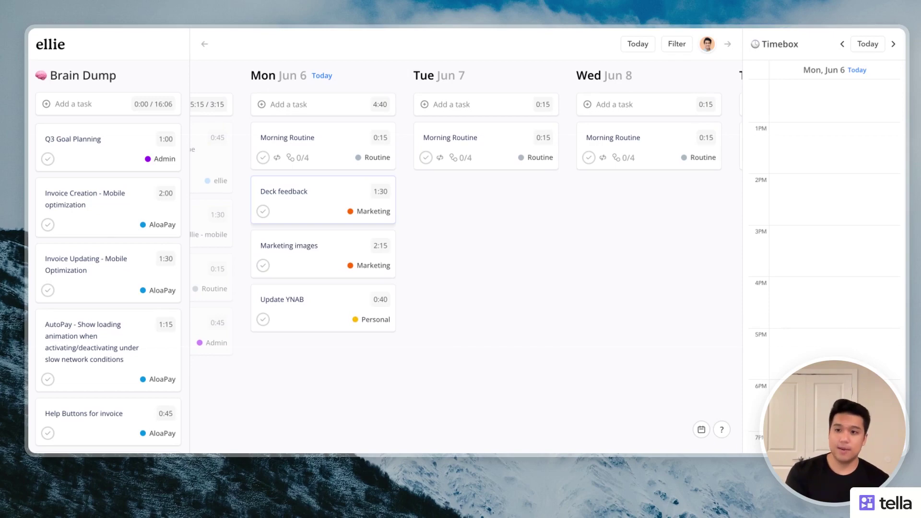
{"action": "scroll", "coordinate": [460, 255], "scroll_direction": "right", "scroll_amount": 3}
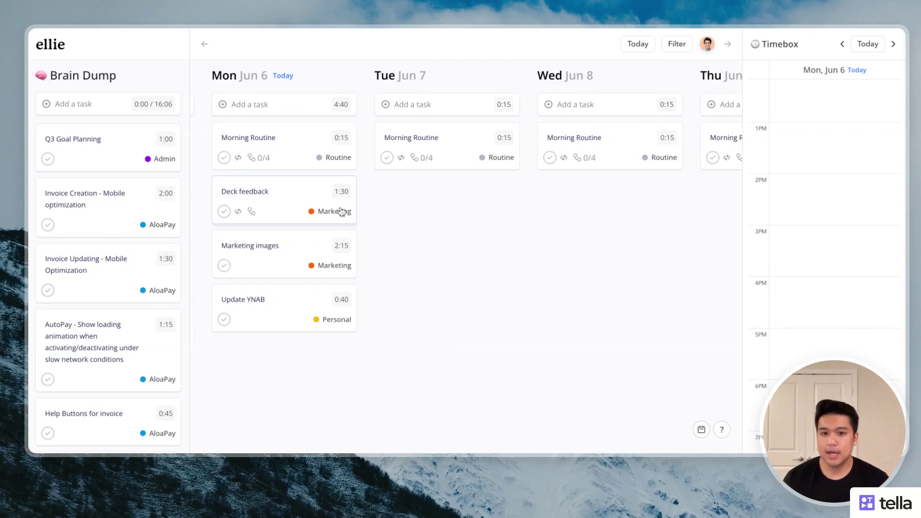
{"action": "left_click_drag", "start_coordinate": [342, 212], "coordinate": [339, 191]}
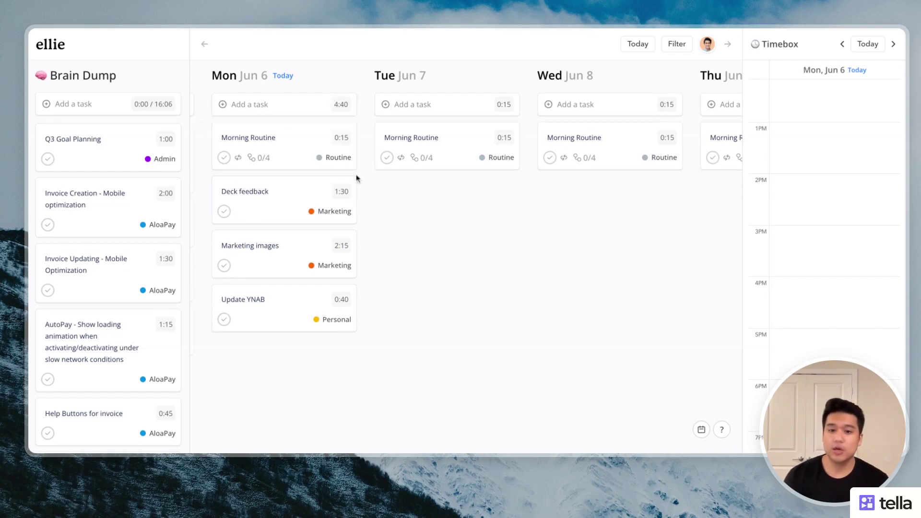
{"action": "left_click", "coordinate": [342, 197]}
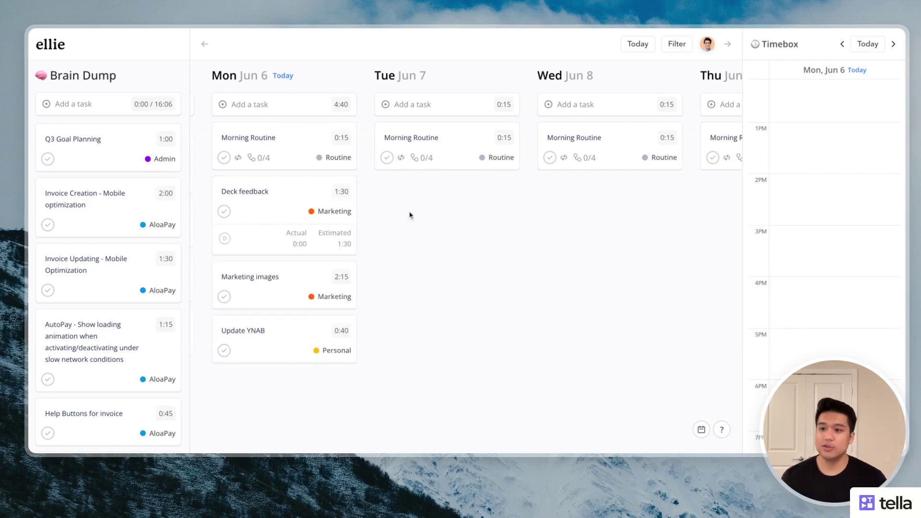
{"action": "left_click", "coordinate": [341, 194]}
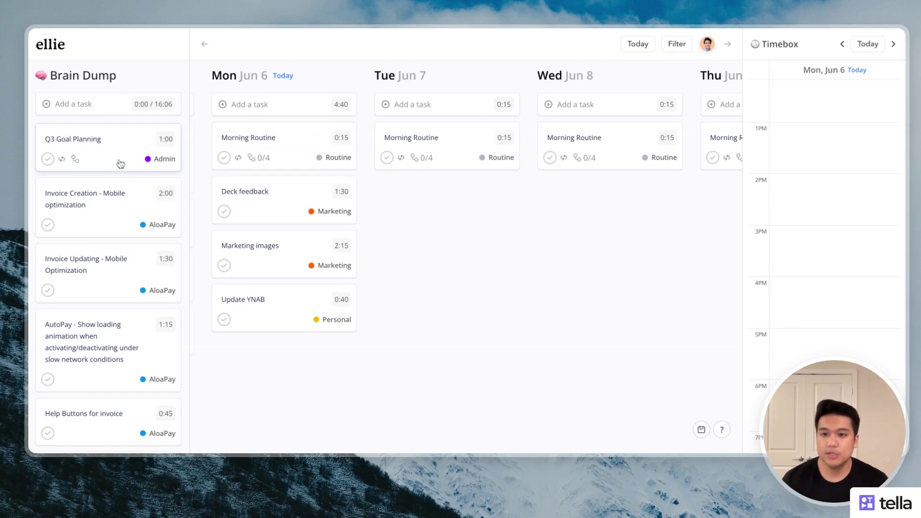
- Send Q3 Goal Planning to Monday with the t shortcut, then add a Gym task labelled Personal
{"action": "key", "text": "t"}
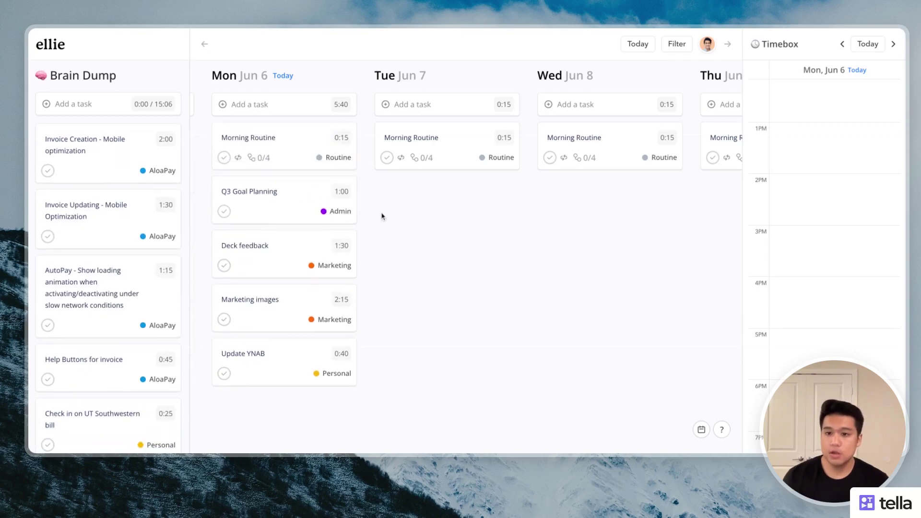
{"action": "left_click", "coordinate": [269, 103]}
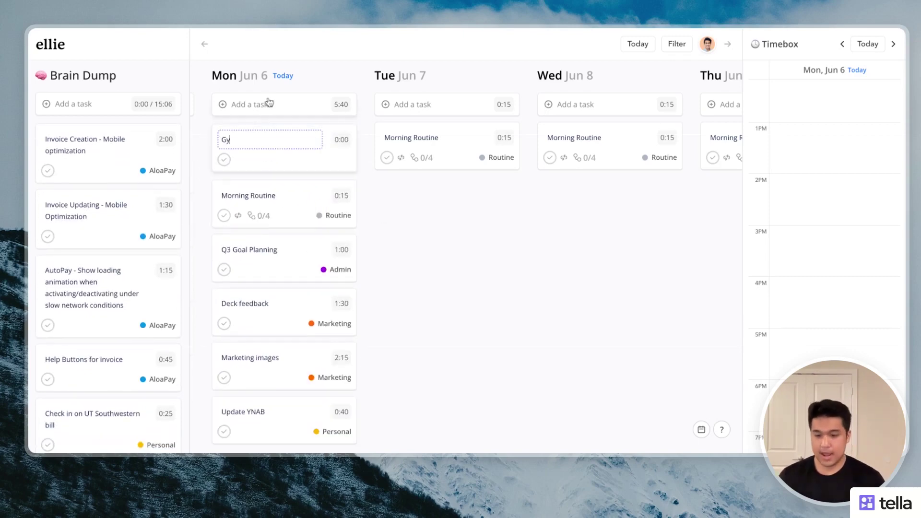
{"action": "type", "text": "Gym"}
{"action": "left_click", "coordinate": [330, 159]}
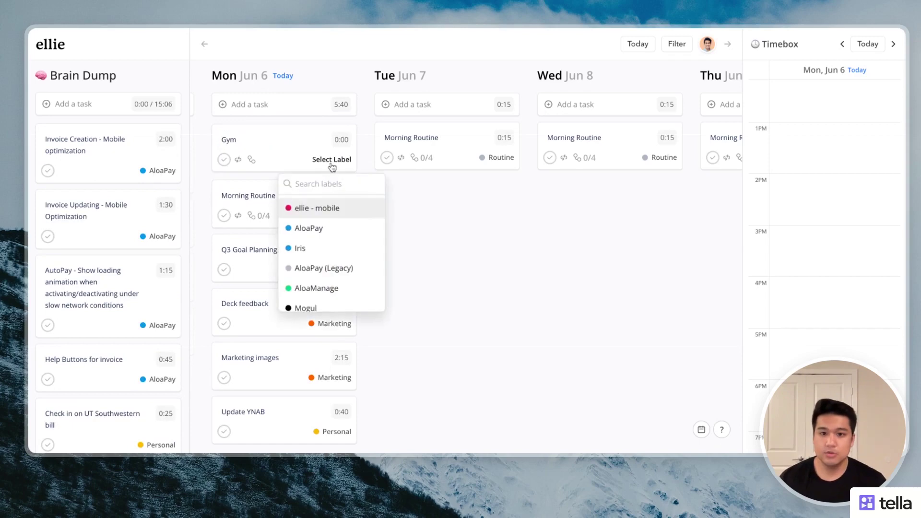
{"action": "scroll", "coordinate": [360, 262], "scroll_direction": "down", "scroll_amount": 2}
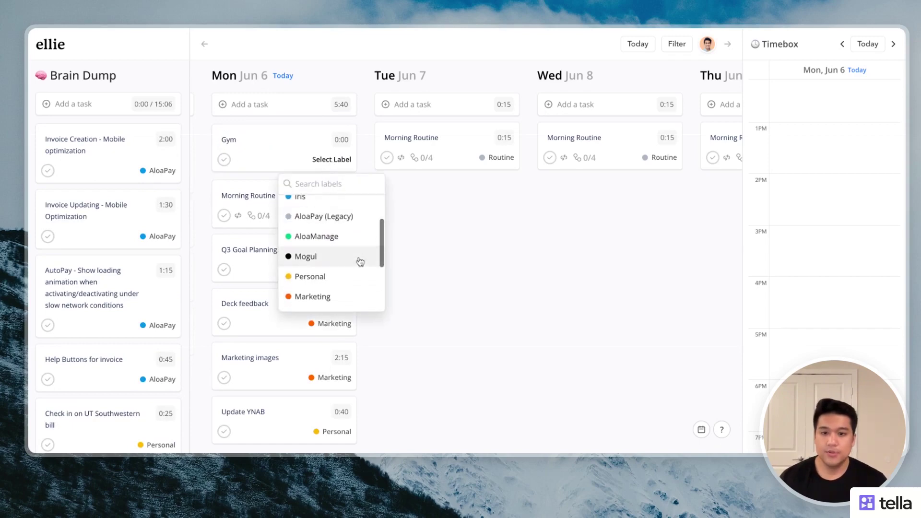
{"action": "left_click", "coordinate": [335, 278]}
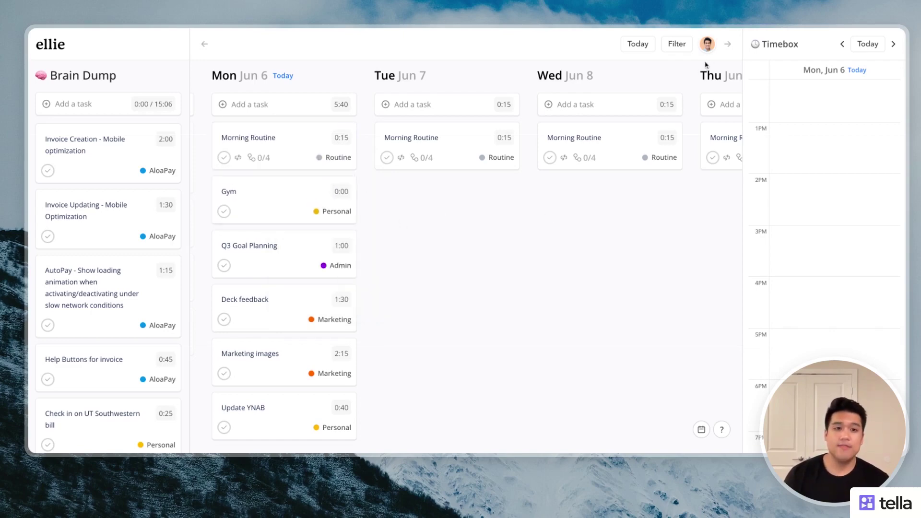
{"action": "left_click", "coordinate": [676, 45]}
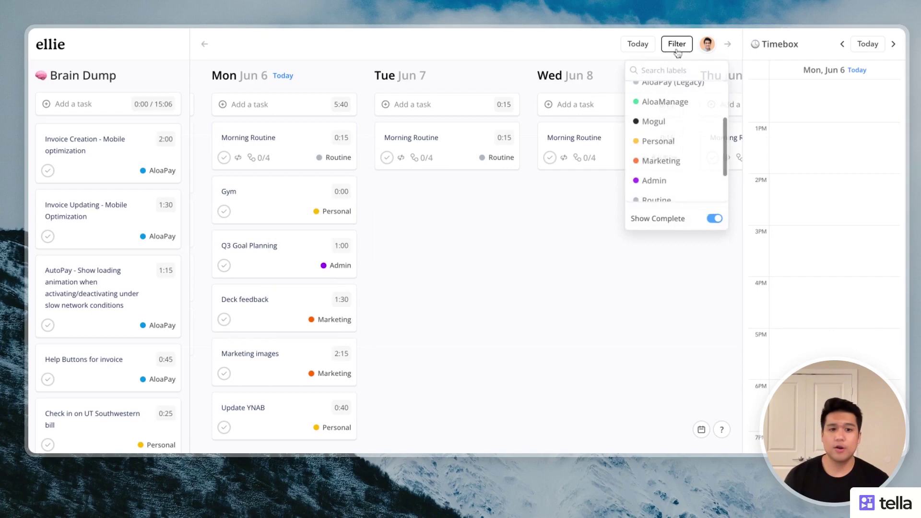
{"action": "left_click", "coordinate": [689, 149]}
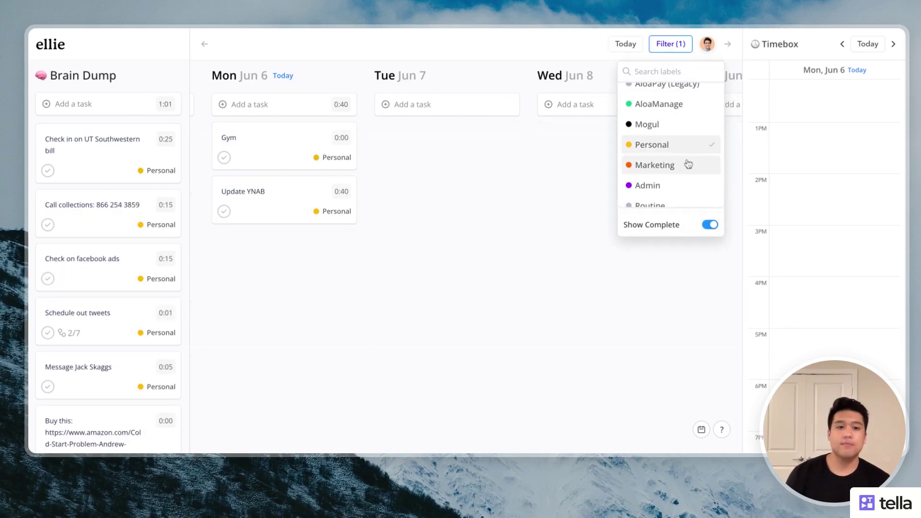
{"action": "left_click", "coordinate": [688, 165]}
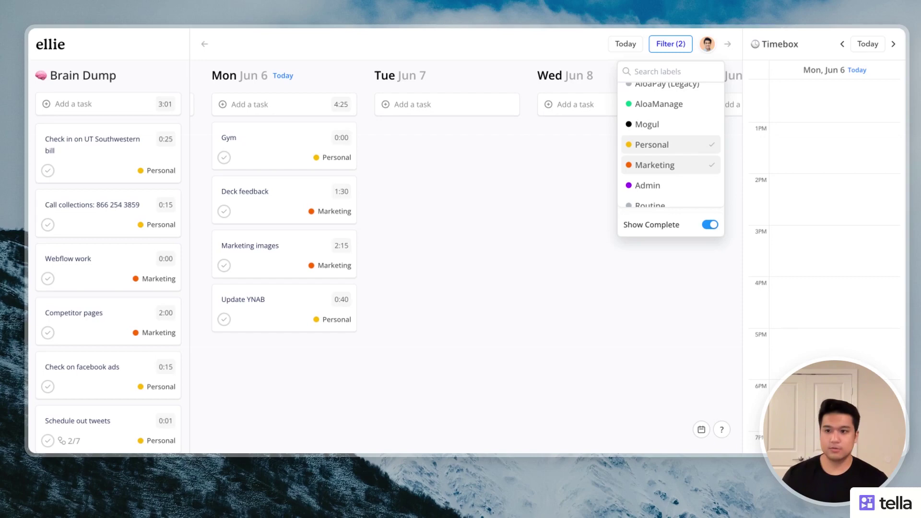
{"action": "left_click", "coordinate": [693, 149]}
{"action": "left_click", "coordinate": [693, 165]}
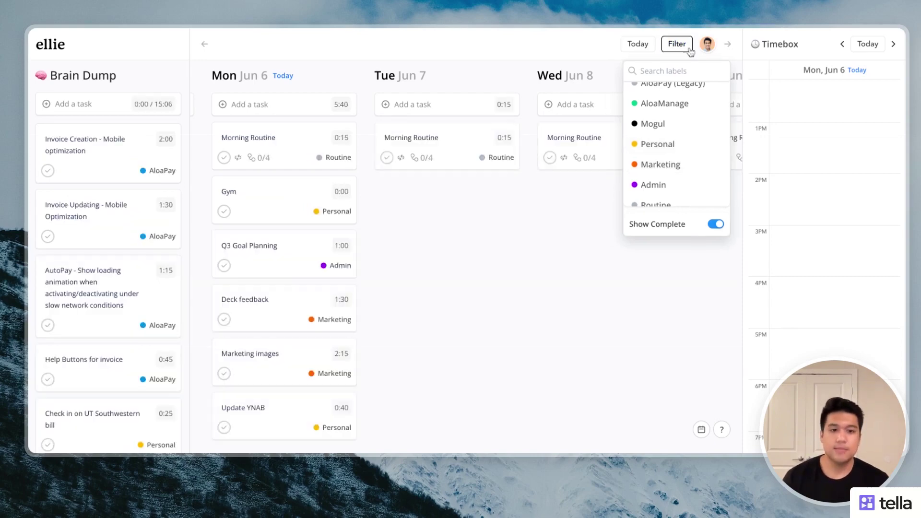
{"action": "left_click", "coordinate": [411, 220]}
- Set the Gym task's estimated time to 1:00
{"action": "left_click", "coordinate": [338, 193]}
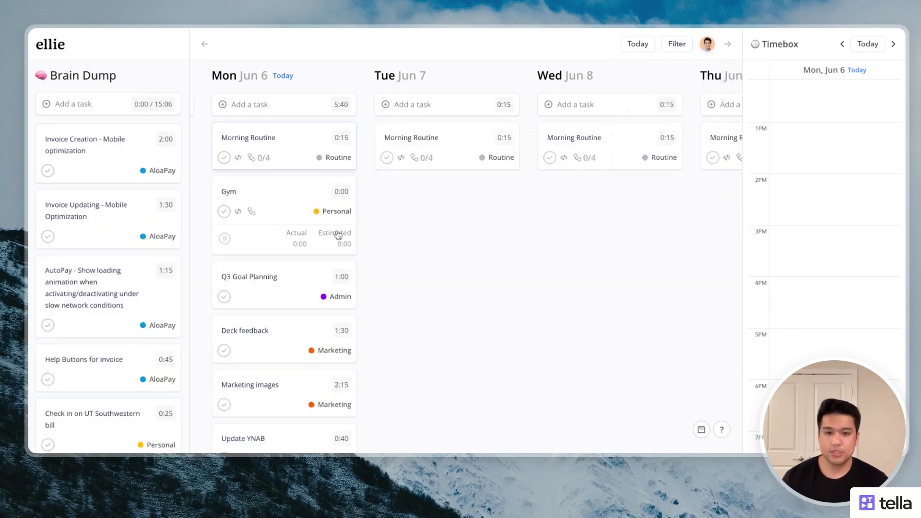
{"action": "left_click", "coordinate": [342, 243]}
{"action": "type", "text": "100"}
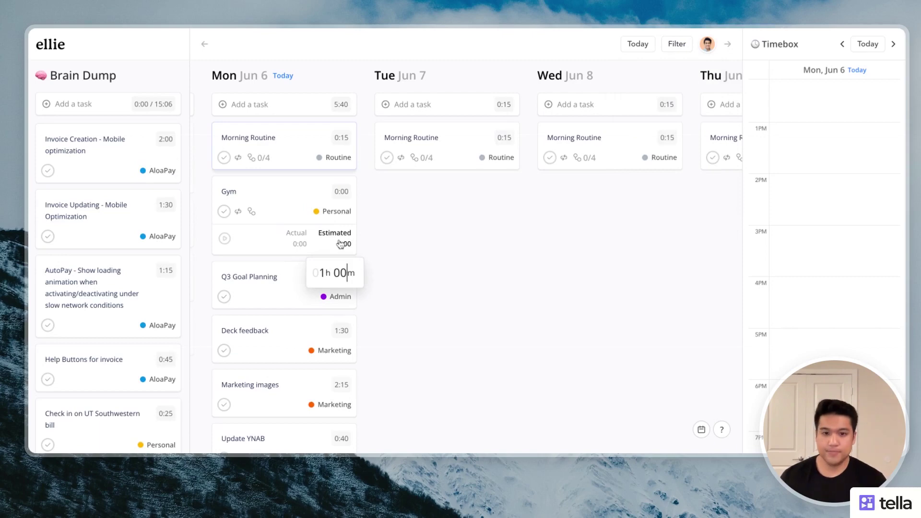
{"action": "left_click", "coordinate": [339, 192]}
- Add a new Monday task named 'Call insurance company', fixing the misspelled word
{"action": "left_click", "coordinate": [296, 104]}
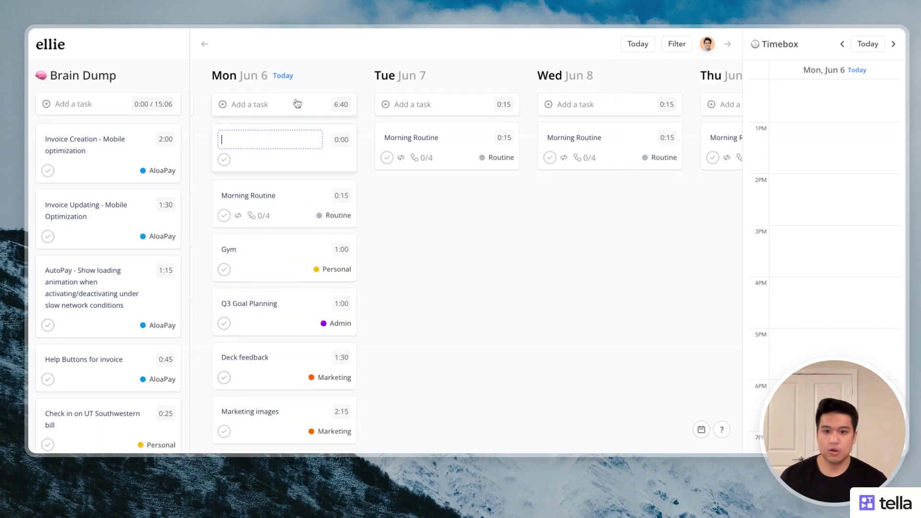
{"action": "type", "text": "Call insurnace r"}
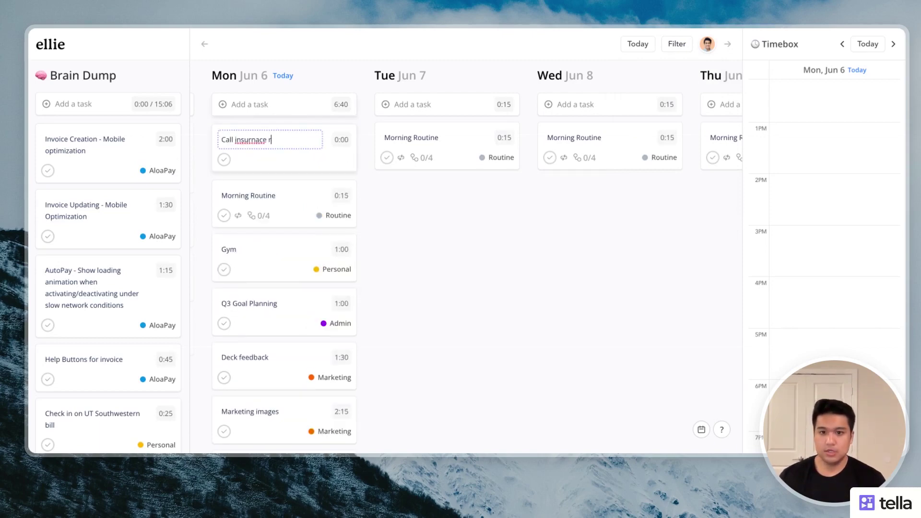
{"action": "key", "text": "BackSpace"}
{"action": "type", "text": "company"}
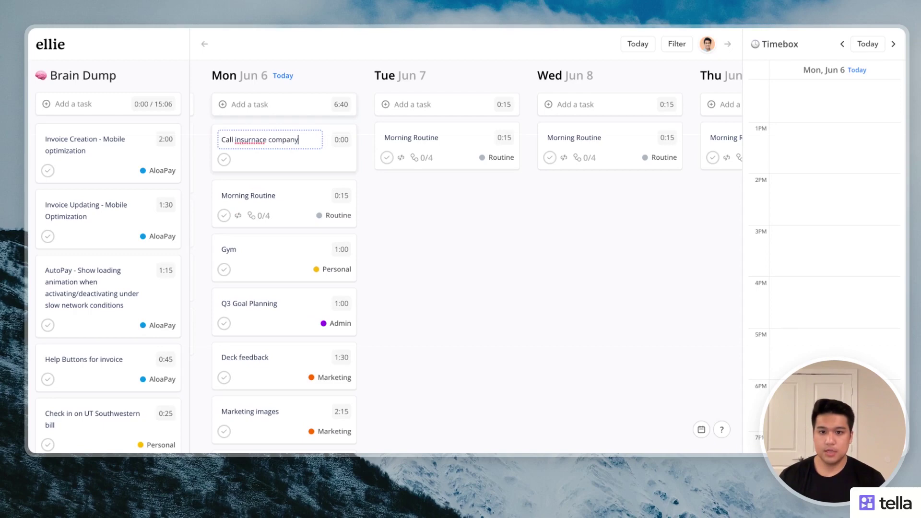
{"action": "double_click", "coordinate": [251, 140]}
{"action": "type", "text": "insurance"}
- Label Call insurance company Personal, estimate it at 30 minutes, and move it below Gym
{"action": "left_click", "coordinate": [331, 159]}
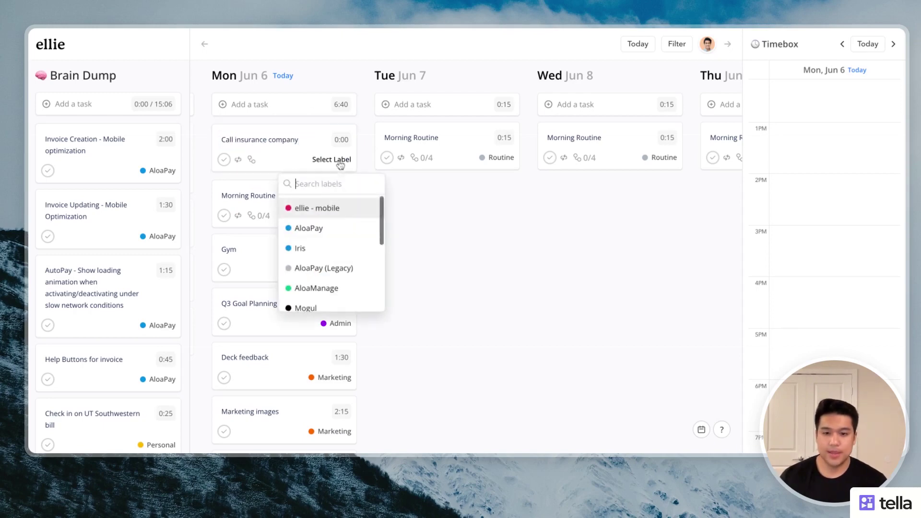
{"action": "type", "text": "per"}
{"action": "left_click", "coordinate": [340, 211]}
{"action": "left_click", "coordinate": [341, 139]}
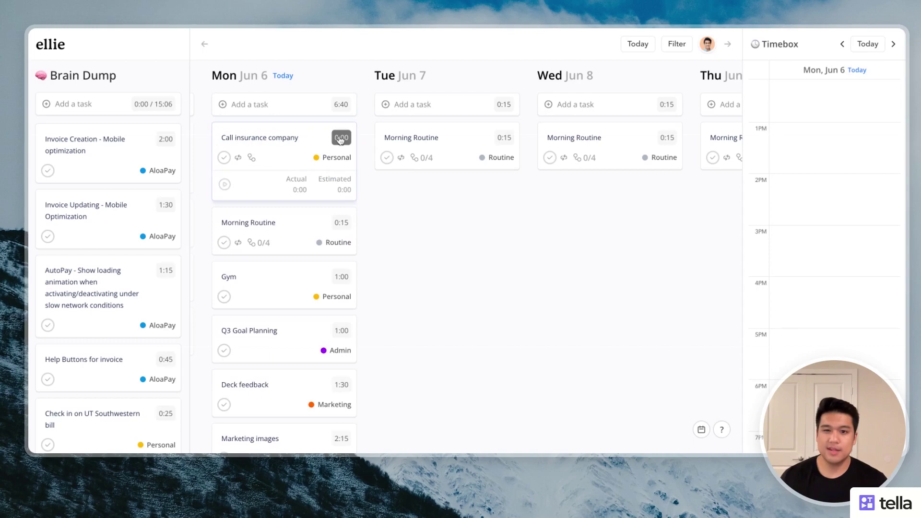
{"action": "left_click", "coordinate": [339, 188]}
{"action": "type", "text": "30"}
{"action": "key", "text": "Return"}
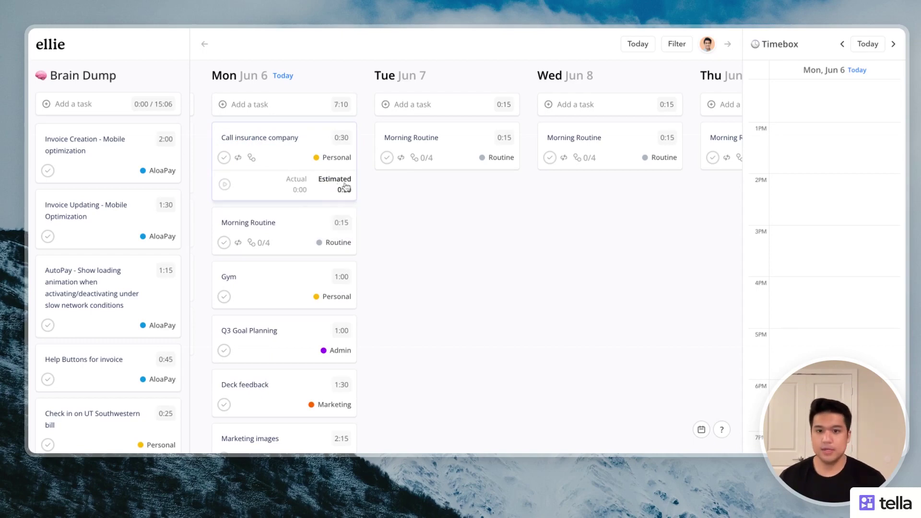
{"action": "left_click_drag", "start_coordinate": [332, 160], "coordinate": [336, 261]}
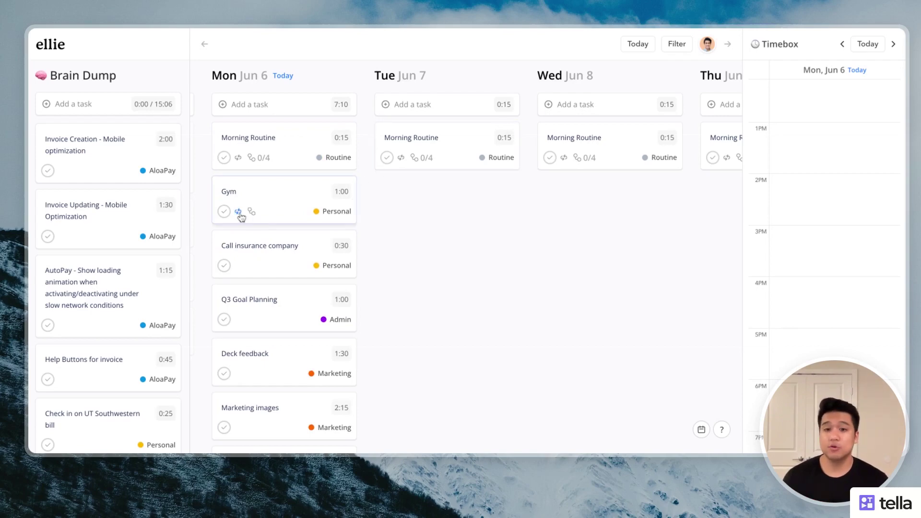
{"action": "left_click", "coordinate": [238, 212]}
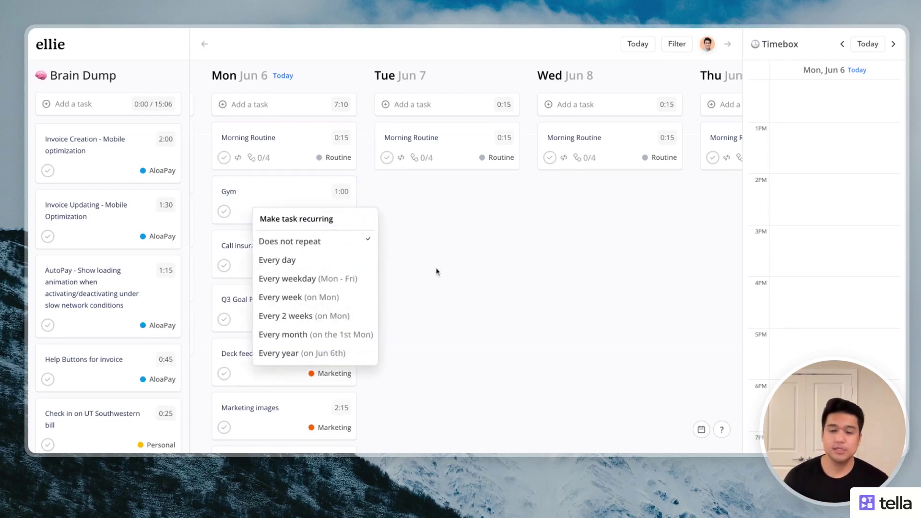
{"action": "left_click", "coordinate": [438, 249]}
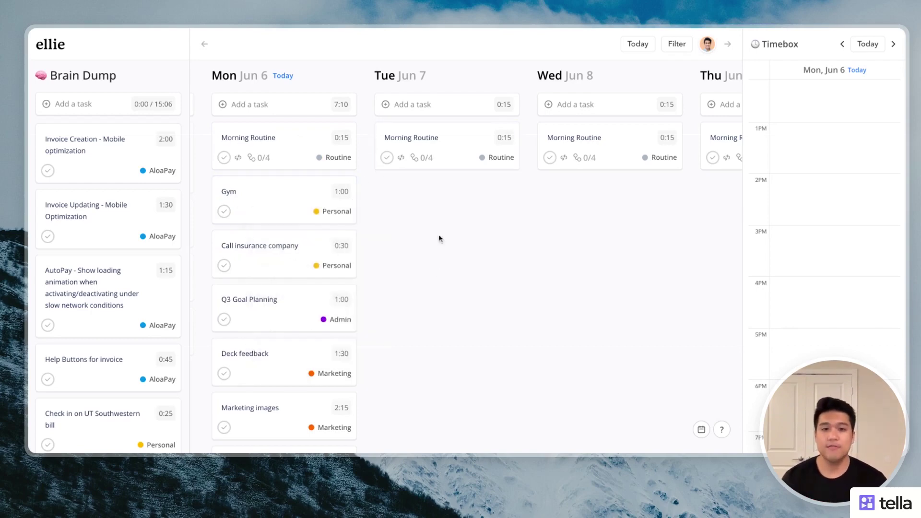
{"action": "left_click", "coordinate": [264, 158]}
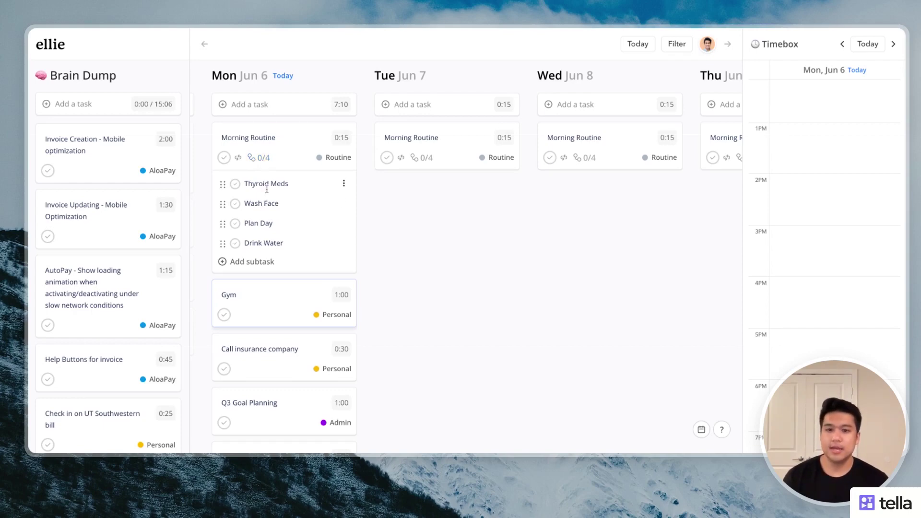
{"action": "left_click", "coordinate": [255, 161]}
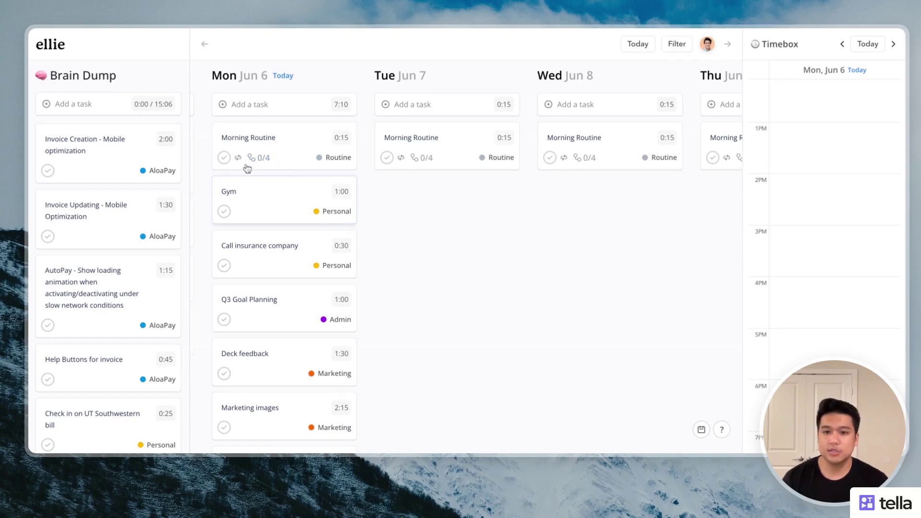
- Timebox Morning Routine at 9:30 and Gym from 10:00 to 11:00 in the day calendar
{"action": "scroll", "coordinate": [339, 214], "scroll_direction": "down", "scroll_amount": 2}
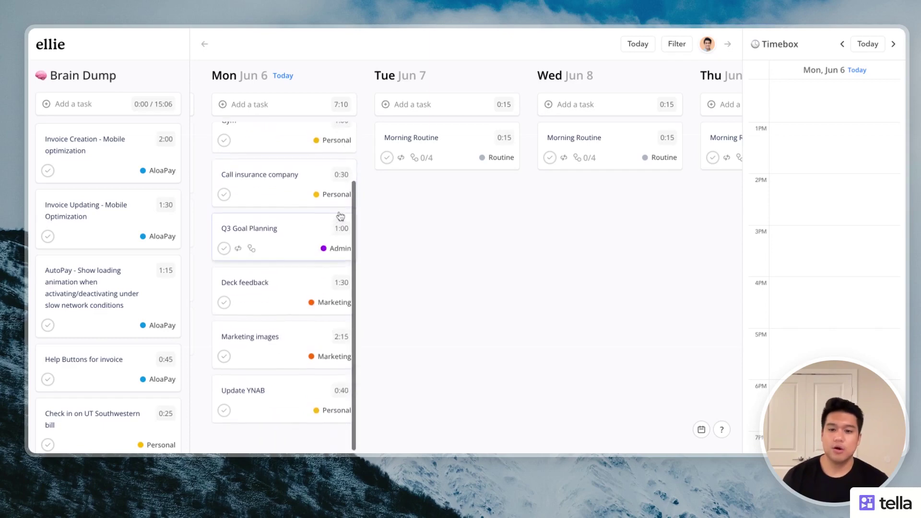
{"action": "scroll", "coordinate": [345, 168], "scroll_direction": "up", "scroll_amount": 2}
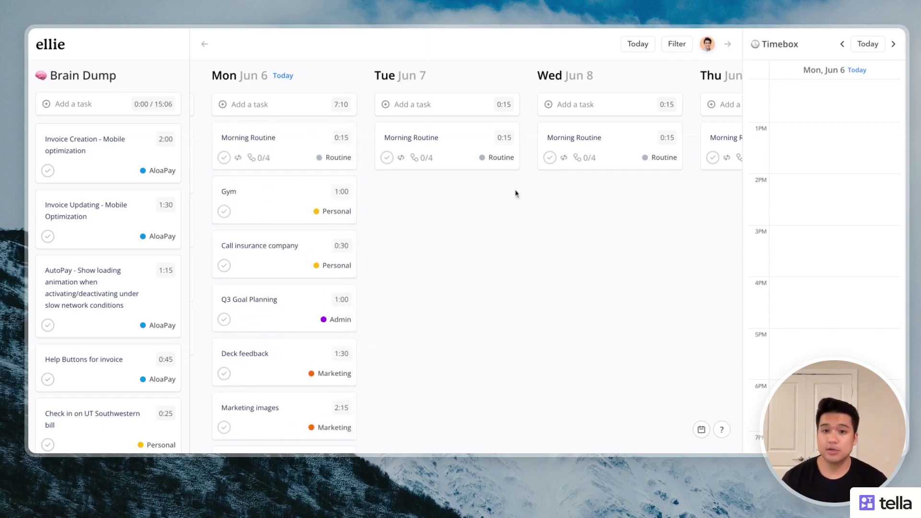
{"action": "scroll", "coordinate": [886, 223], "scroll_direction": "up", "scroll_amount": 6}
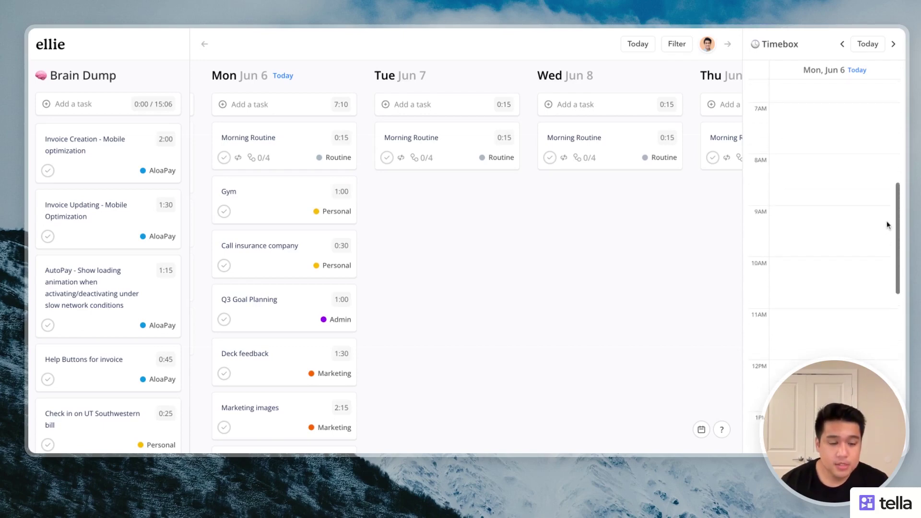
{"action": "scroll", "coordinate": [887, 221], "scroll_direction": "down", "scroll_amount": 2}
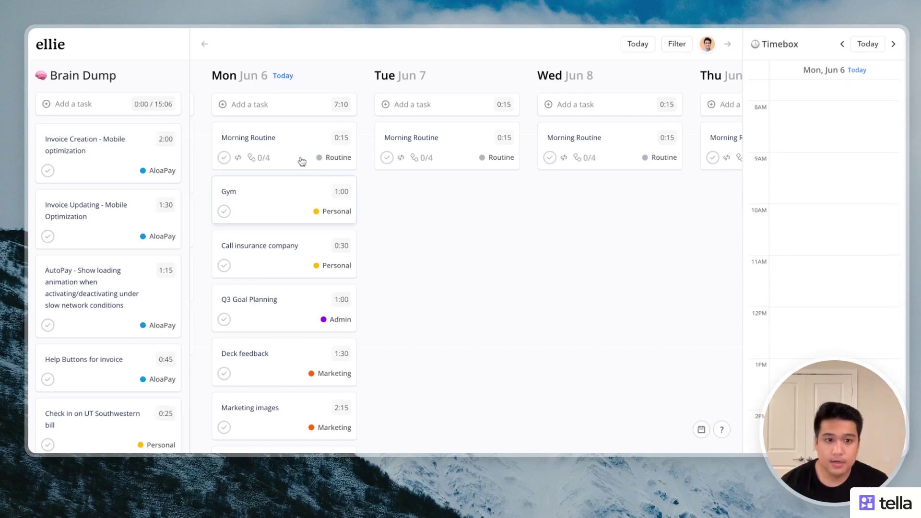
{"action": "left_click_drag", "start_coordinate": [302, 161], "coordinate": [844, 185]}
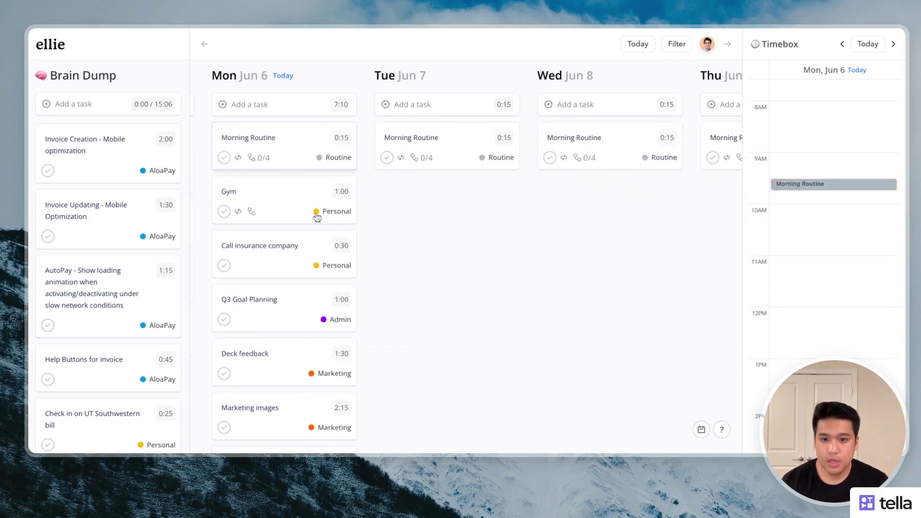
{"action": "key", "text": "z"}
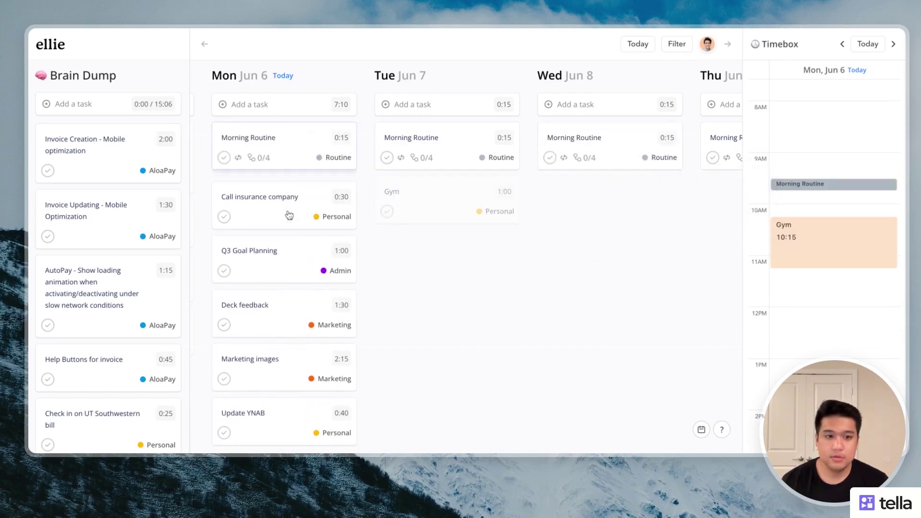
{"action": "left_click_drag", "start_coordinate": [289, 215], "coordinate": [849, 218]}
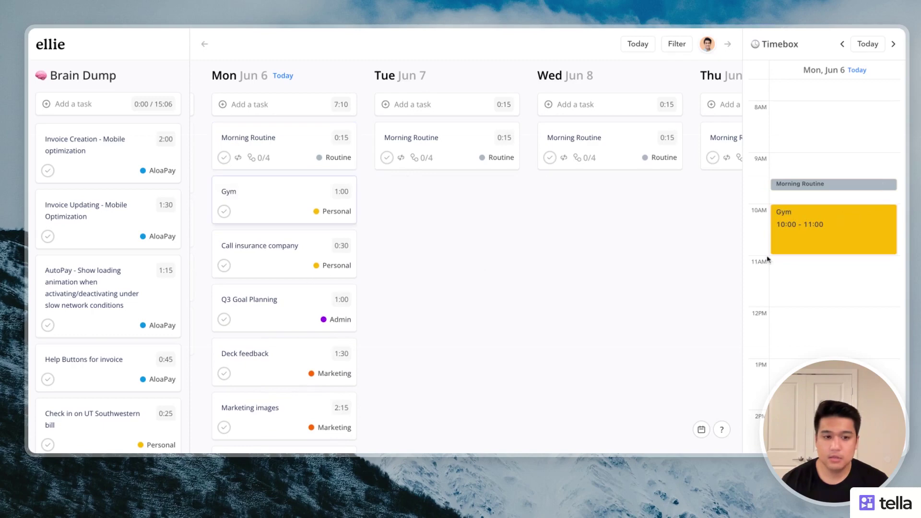
- Timebox Call insurance company from 11:15 to 12:00 and check its estimated time
{"action": "scroll", "coordinate": [767, 259], "scroll_direction": "down", "scroll_amount": 2}
{"action": "key", "text": "z"}
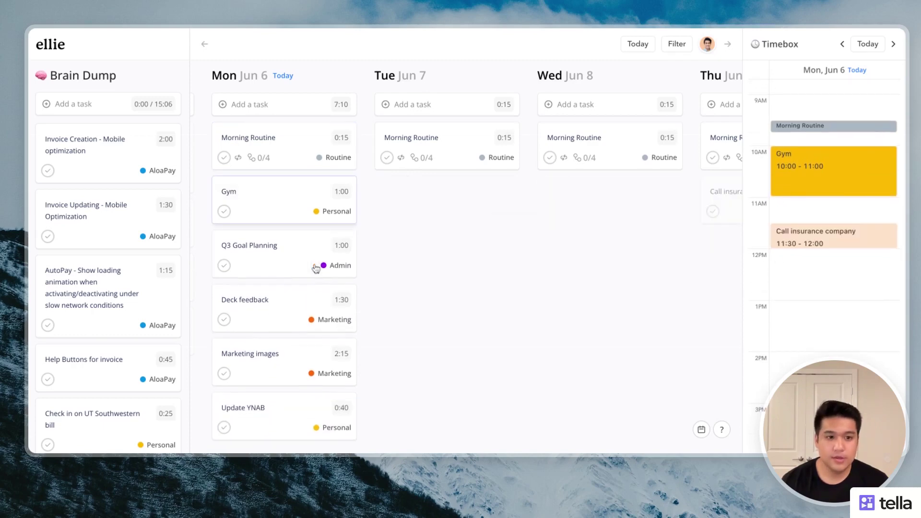
{"action": "left_click", "coordinate": [829, 218]}
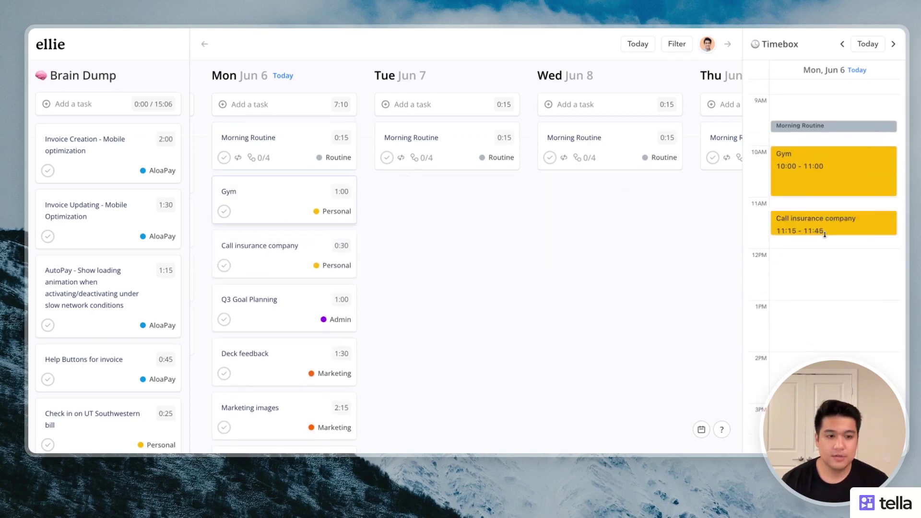
{"action": "left_click_drag", "start_coordinate": [825, 234], "coordinate": [823, 248]}
{"action": "scroll", "coordinate": [290, 279], "scroll_direction": "down", "scroll_amount": 2}
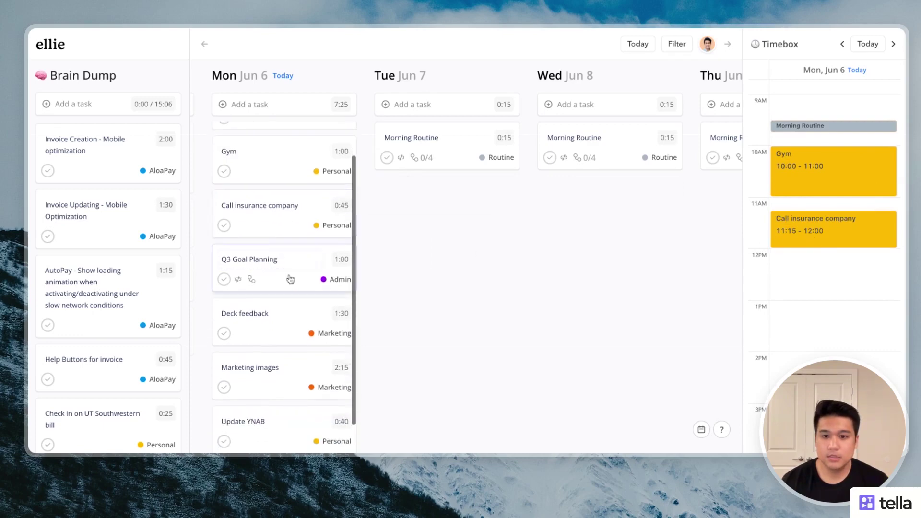
{"action": "left_click", "coordinate": [342, 206]}
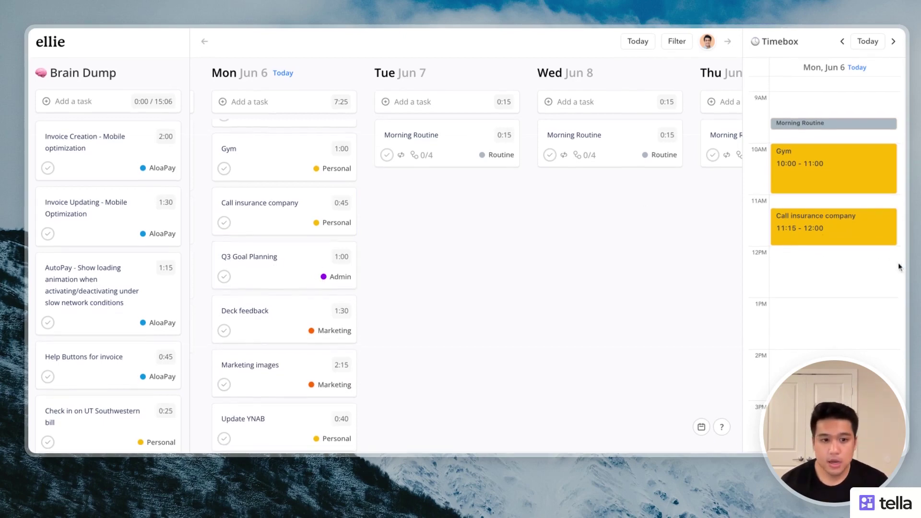
- Timebox Deck feedback 12:15–1:45 and Q3 Goal Planning 2:00–3:00
{"action": "scroll", "coordinate": [899, 268], "scroll_direction": "down", "scroll_amount": 2}
{"action": "key", "text": "t"}
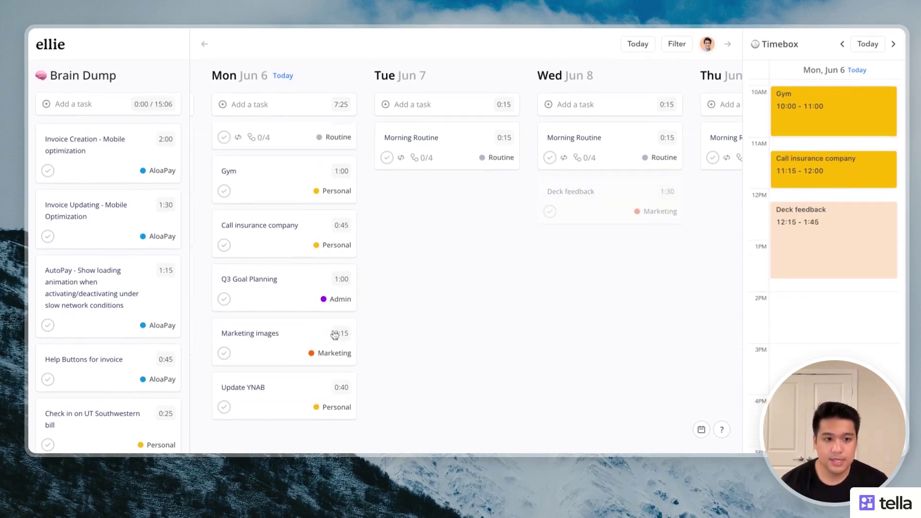
{"action": "scroll", "coordinate": [333, 305], "scroll_direction": "down", "scroll_amount": 1}
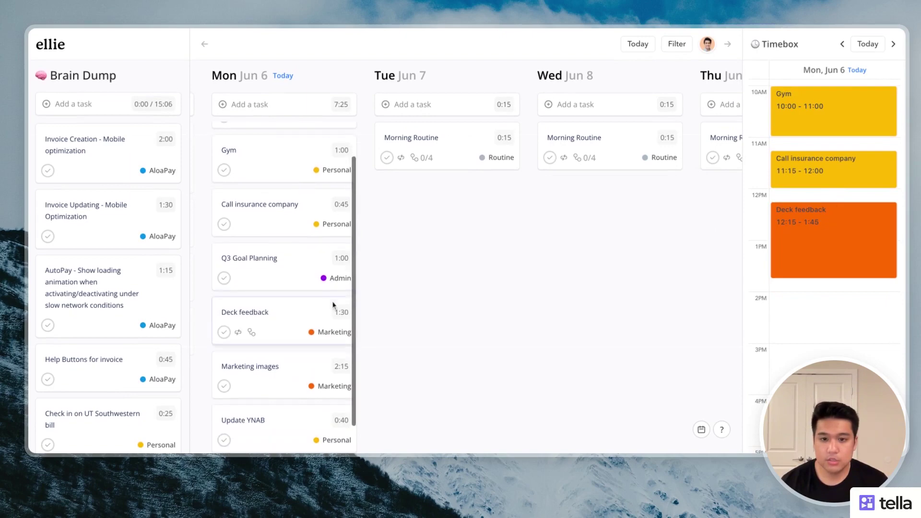
{"action": "key", "text": "t"}
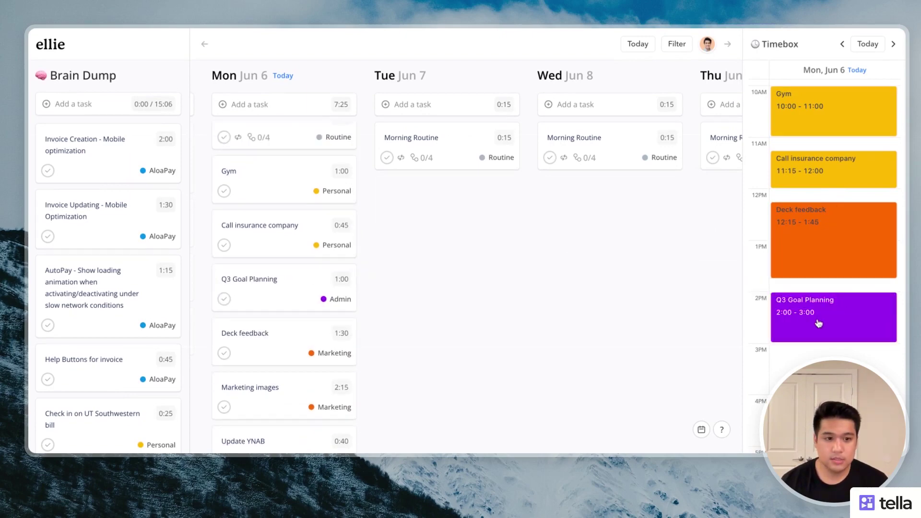
- Timebox Marketing images 3:15–5:30 and Update YNAB 5:30–6:10
{"action": "scroll", "coordinate": [268, 331], "scroll_direction": "down", "scroll_amount": 2}
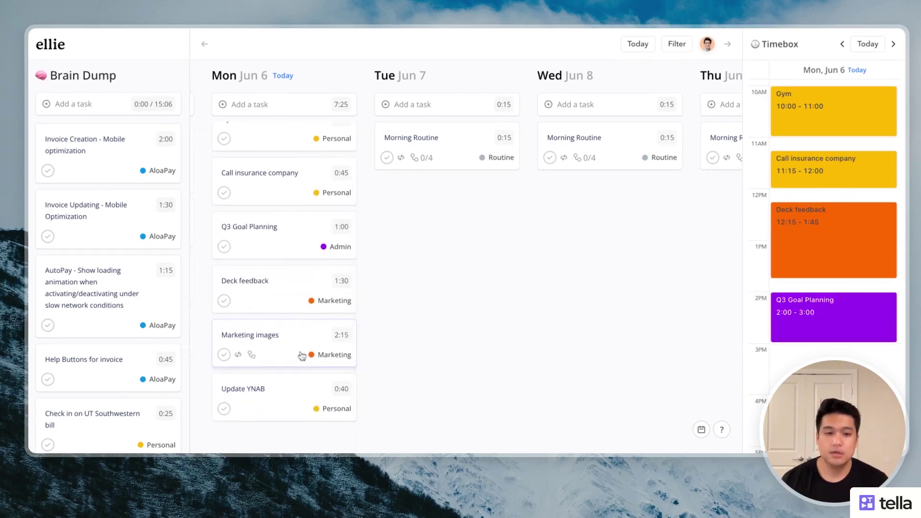
{"action": "left_click_drag", "start_coordinate": [301, 356], "coordinate": [815, 364]}
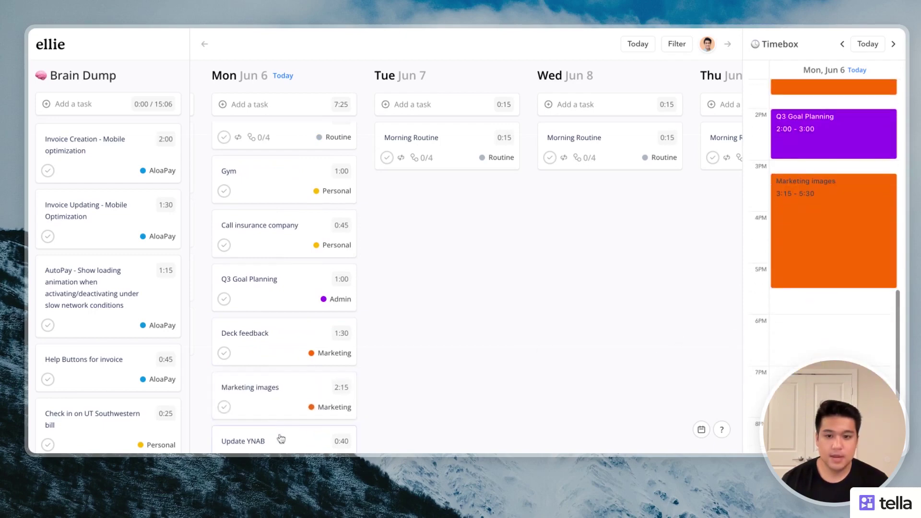
{"action": "left_click_drag", "start_coordinate": [281, 439], "coordinate": [837, 312]}
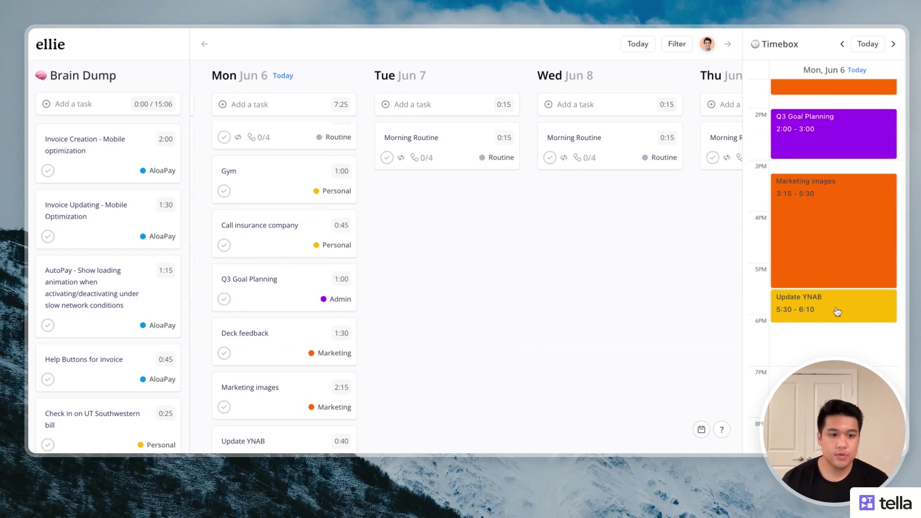
{"action": "scroll", "coordinate": [825, 319], "scroll_direction": "up", "scroll_amount": 6}
{"action": "scroll", "coordinate": [829, 317], "scroll_direction": "down", "scroll_amount": 4}
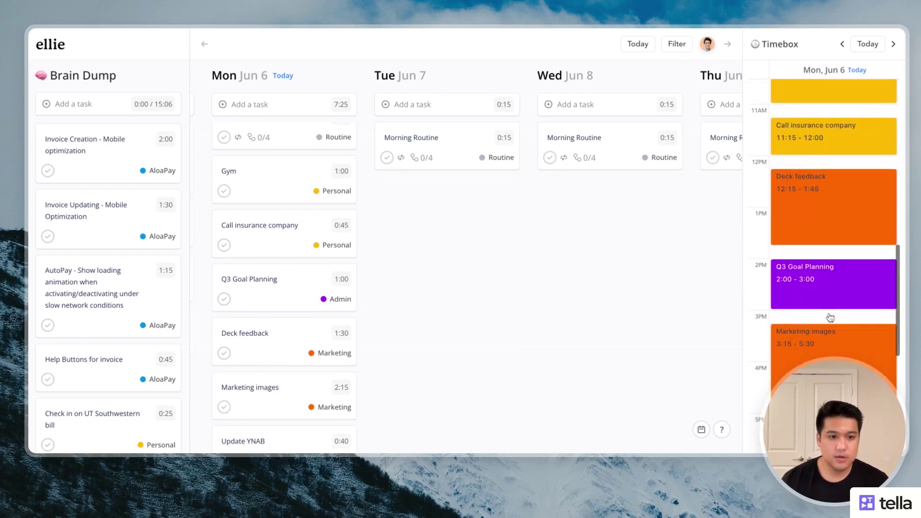
{"action": "scroll", "coordinate": [830, 326], "scroll_direction": "up", "scroll_amount": 3}
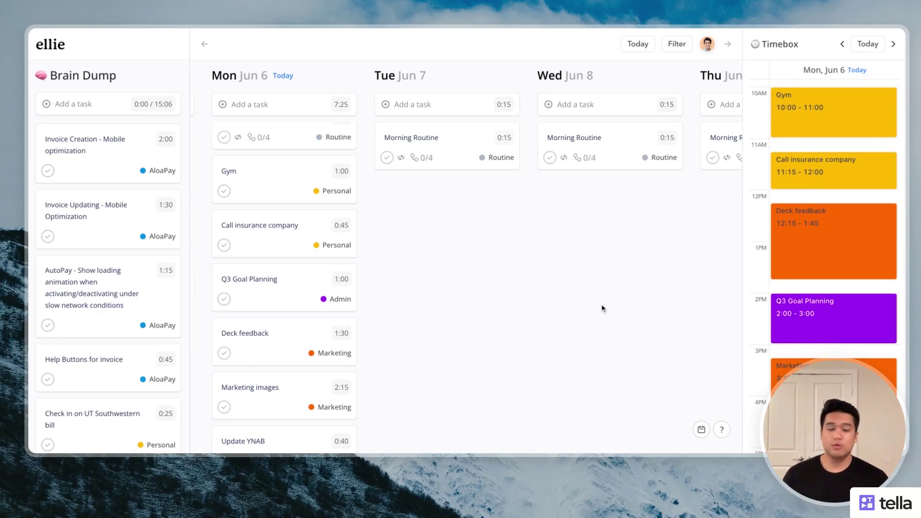
{"action": "scroll", "coordinate": [800, 276], "scroll_direction": "up", "scroll_amount": 1}
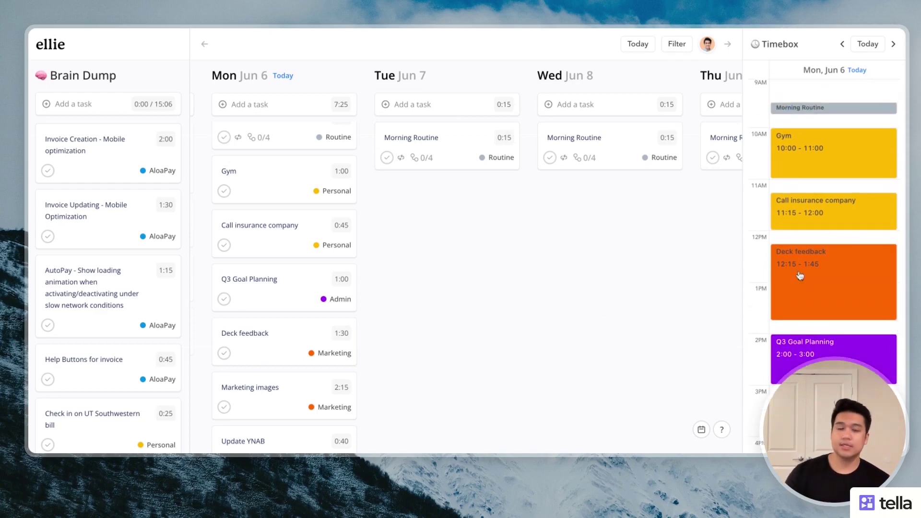